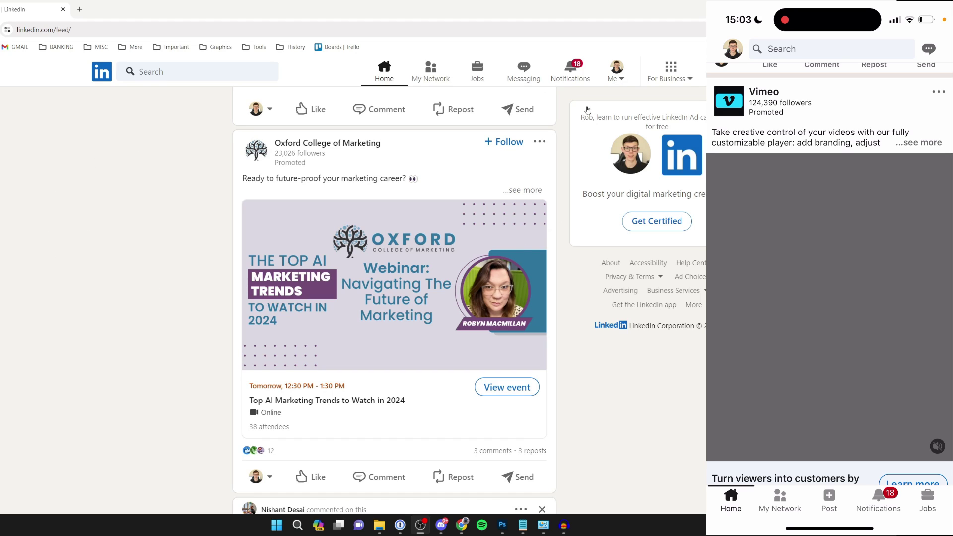
{"action": "left_click", "coordinate": [615, 75]}
{"action": "left_click", "coordinate": [558, 141]}
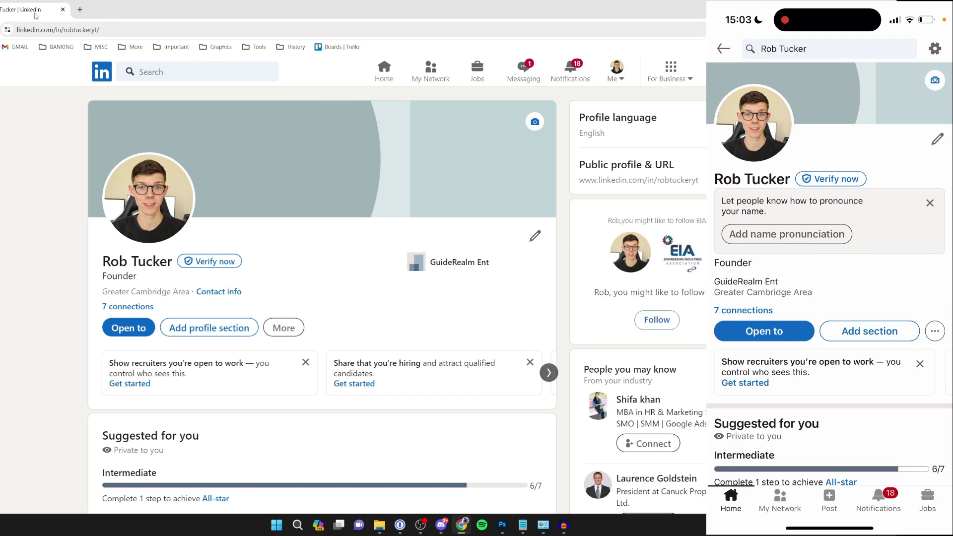
{"action": "left_click", "coordinate": [116, 30]}
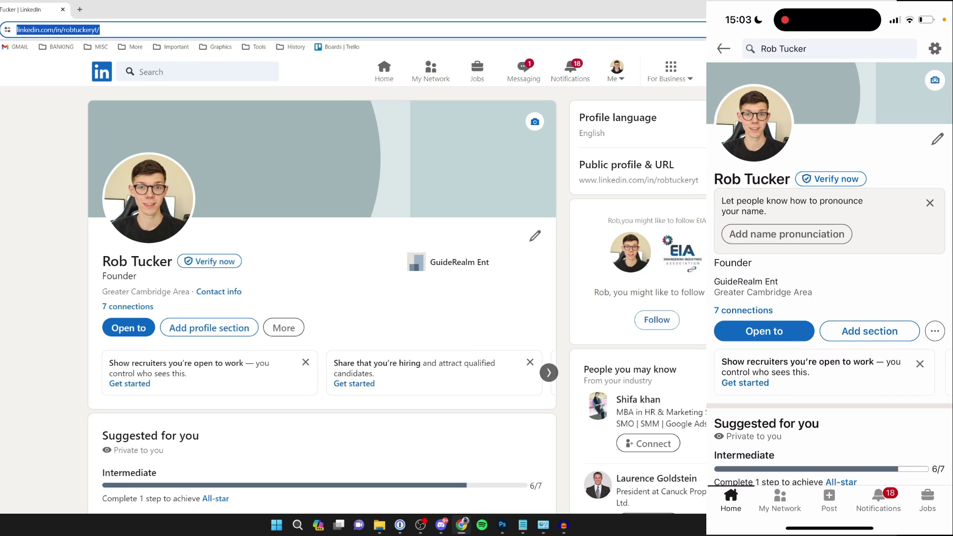
{"action": "right_click", "coordinate": [63, 30]}
{"action": "left_click", "coordinate": [104, 116]}
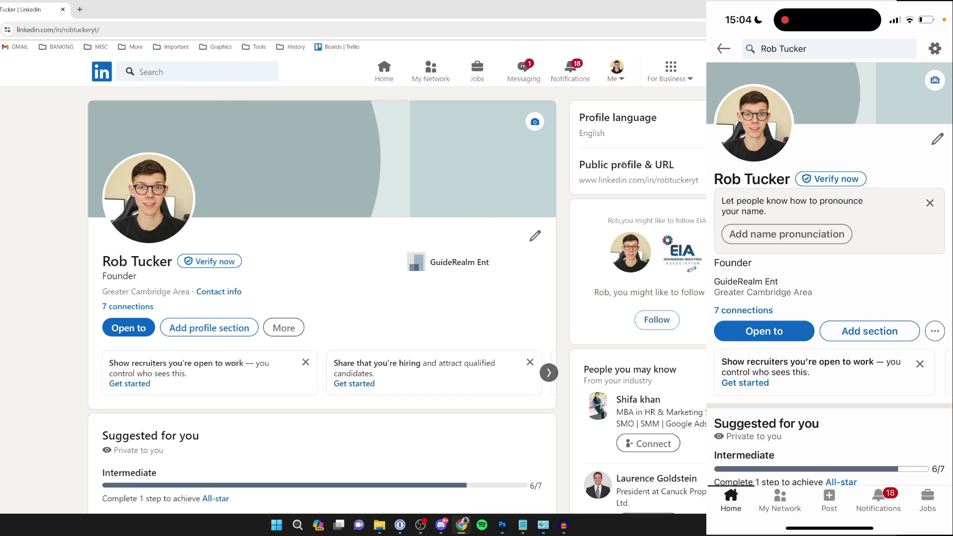
Highlight the URL under Public profile & URL and bring up its copy options
{"action": "left_click_drag", "start_coordinate": [698, 179], "coordinate": [579, 180]}
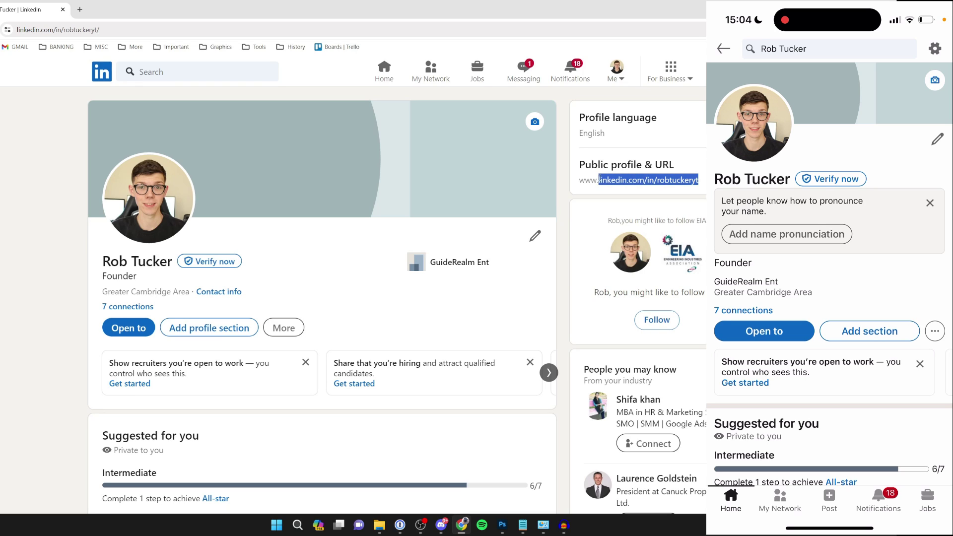
{"action": "right_click", "coordinate": [579, 180]}
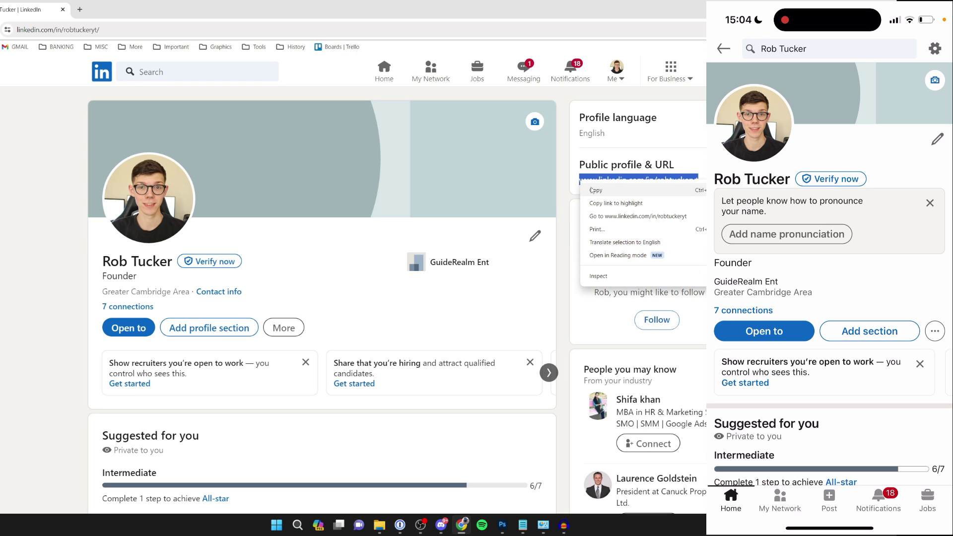